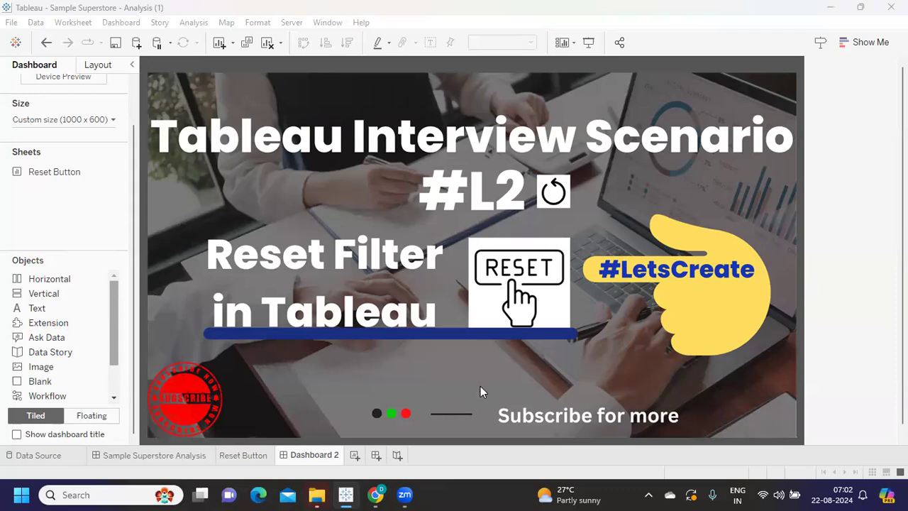
Open the Sample Superstore Analysis dashboard and filter State/Province to Alberta and Arizona only
click(135, 456)
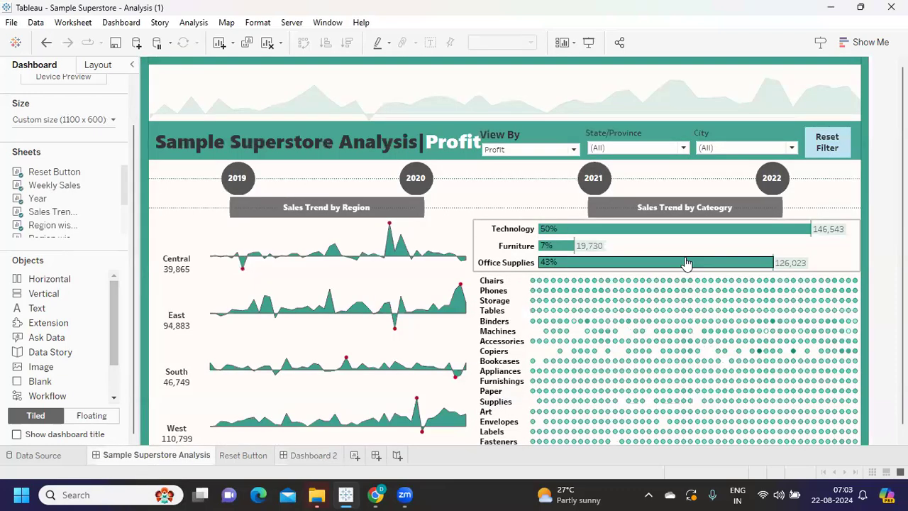
click(610, 148)
click(597, 175)
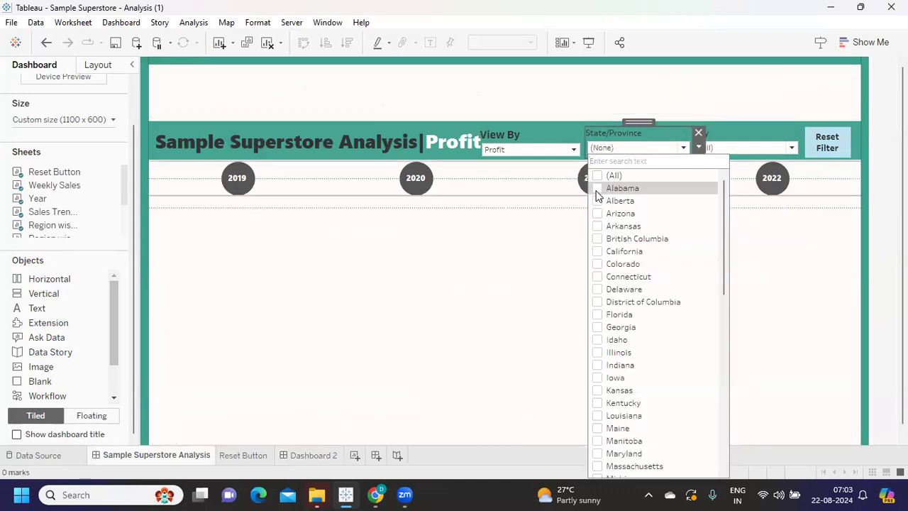
click(598, 201)
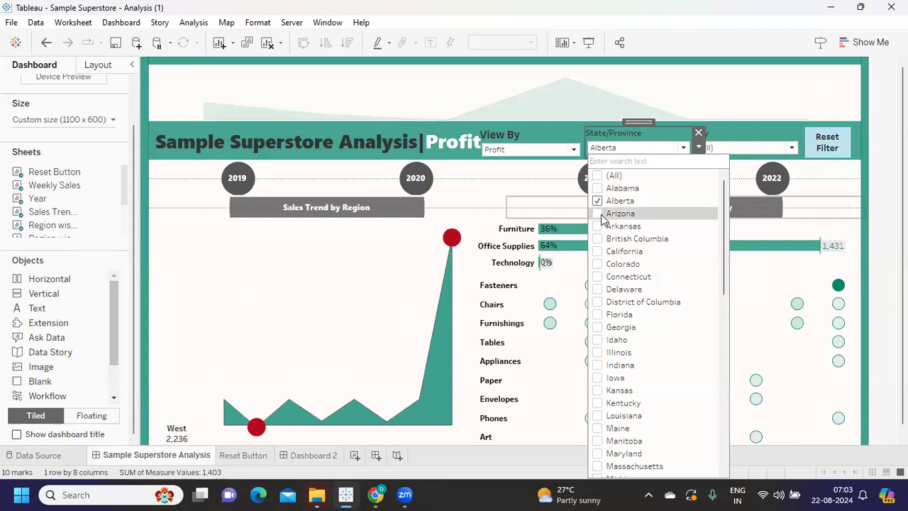
click(600, 215)
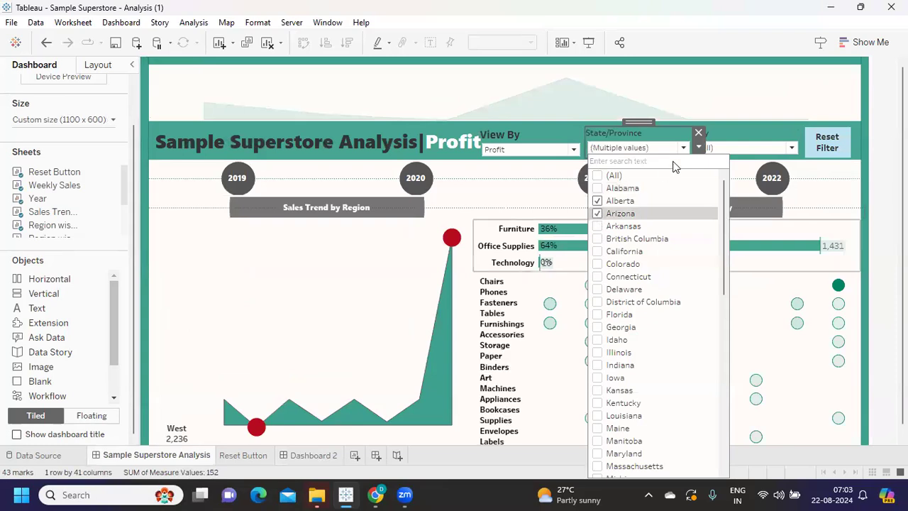
Limit the City filter to Avondale, Bullhead City and Calgary
click(734, 149)
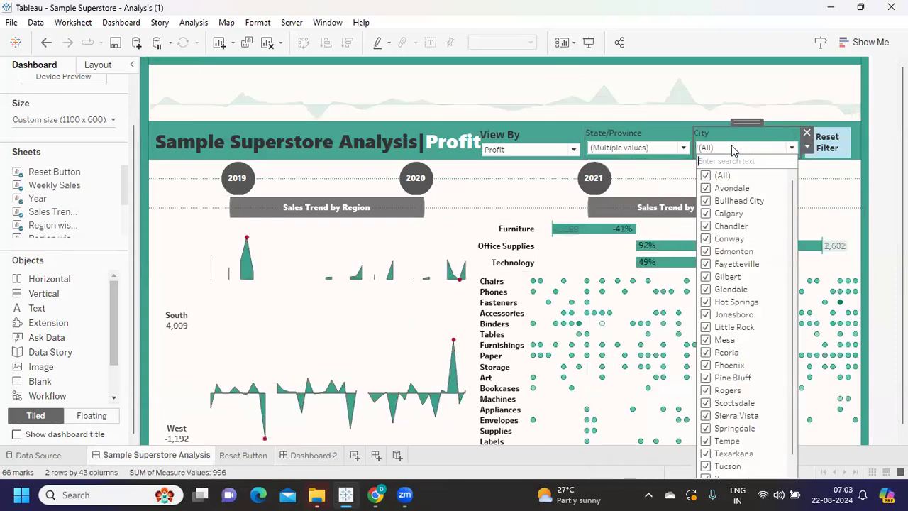
click(706, 175)
click(706, 188)
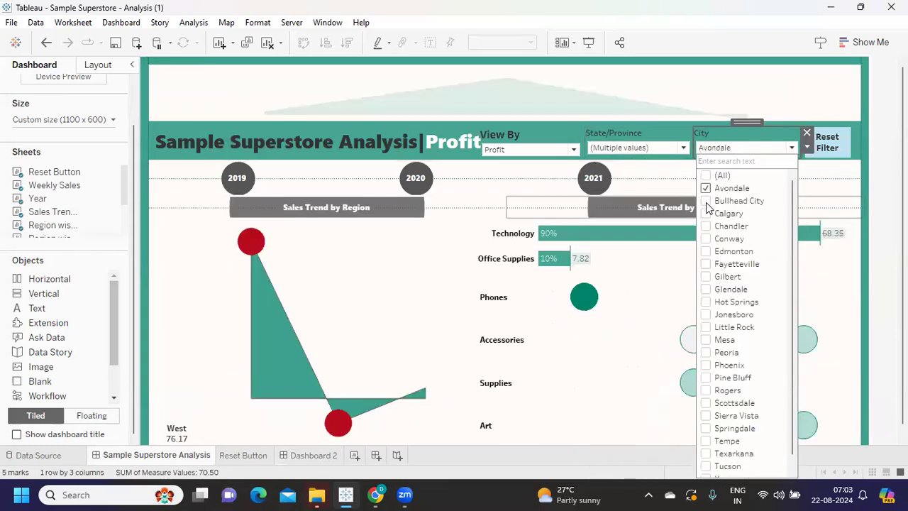
click(706, 201)
click(706, 213)
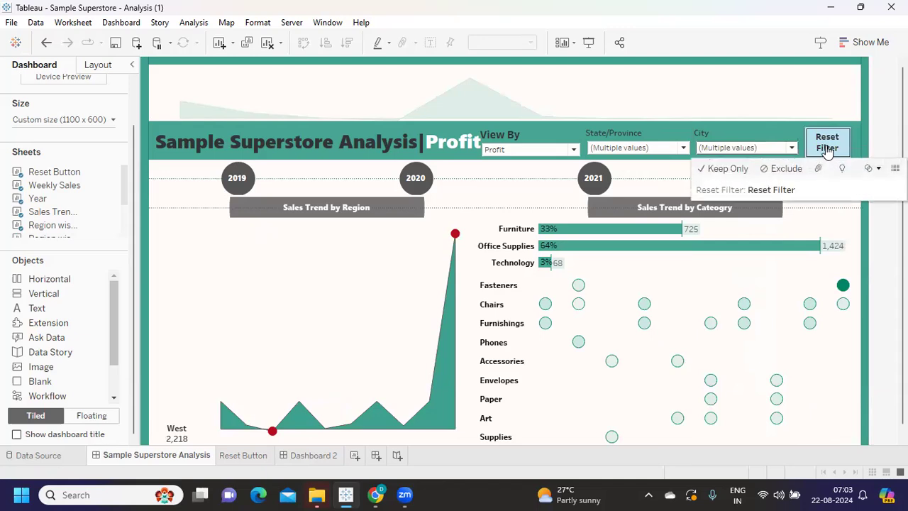
mouse_move(227, 418)
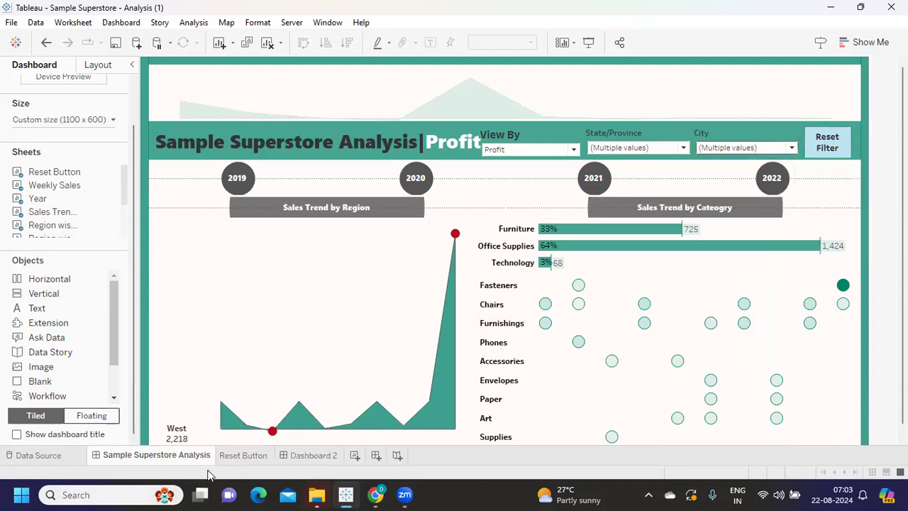
On the Reset Button sheet, inspect the Reset Filter calculation and keep its 'Reset Filter' formula
click(240, 456)
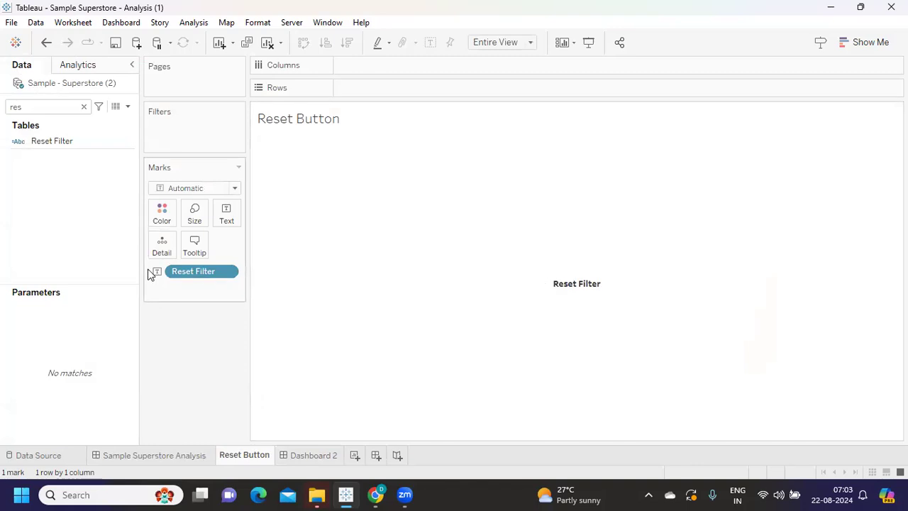
click(116, 141)
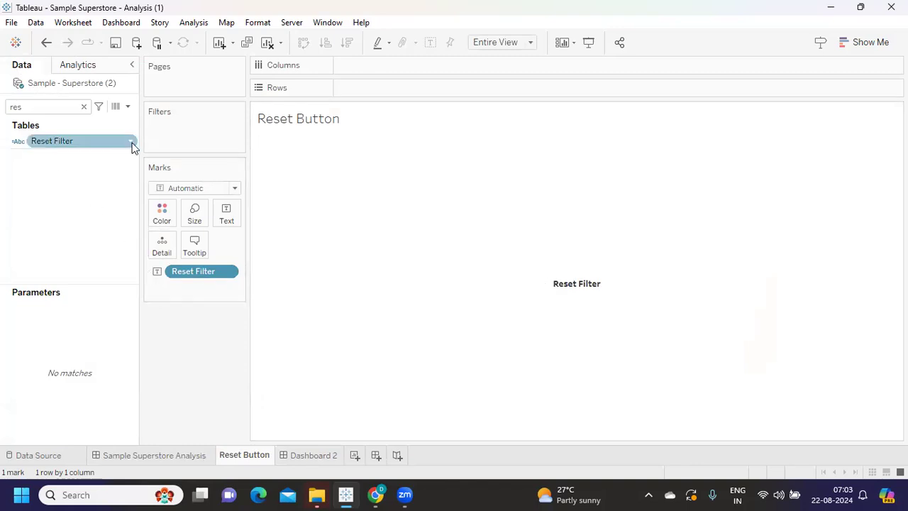
click(132, 146)
click(162, 219)
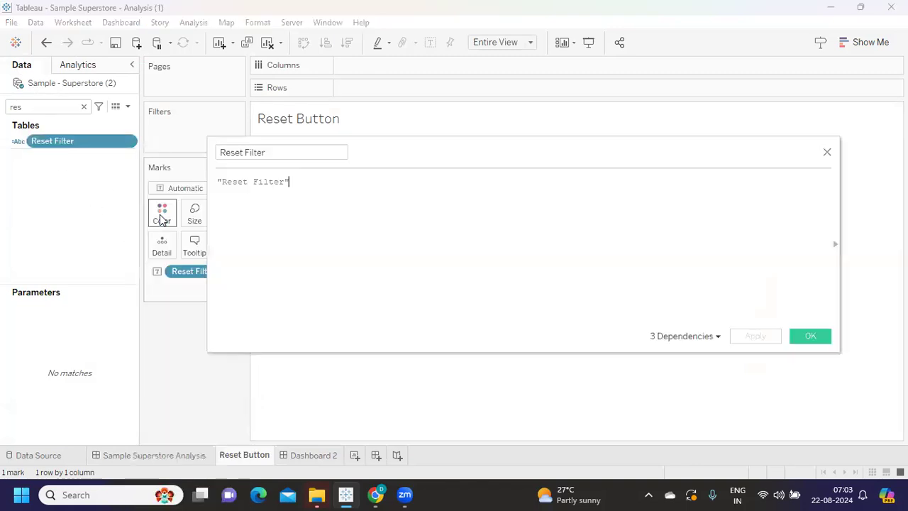
triple_click(314, 178)
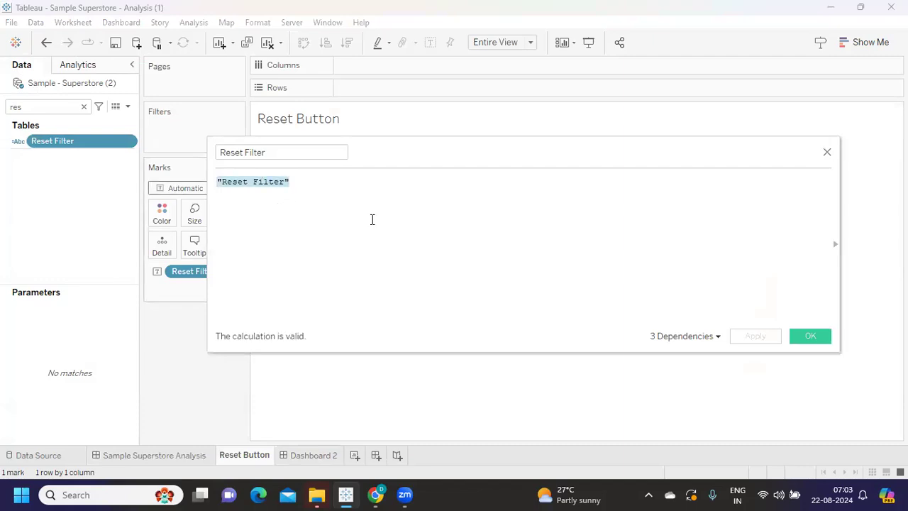
click(812, 339)
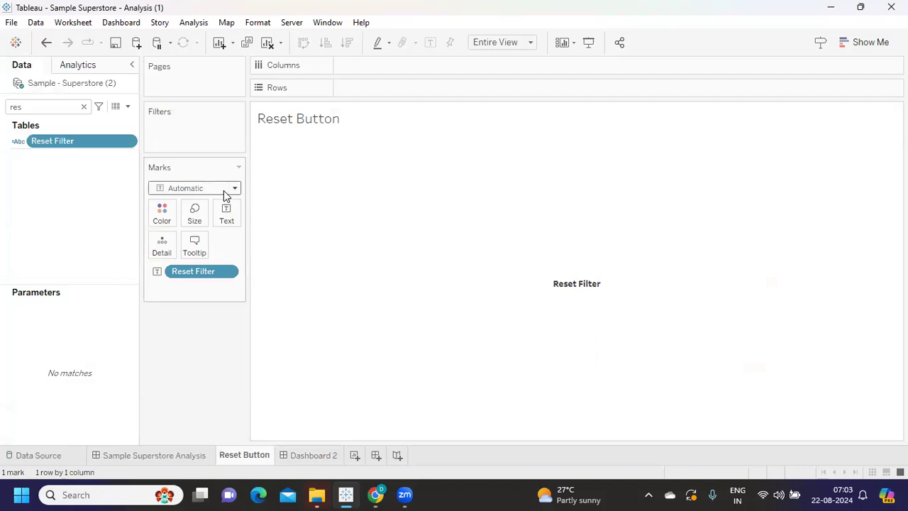
Try Shape as the mark type, then undo back to the Automatic text mark
click(222, 190)
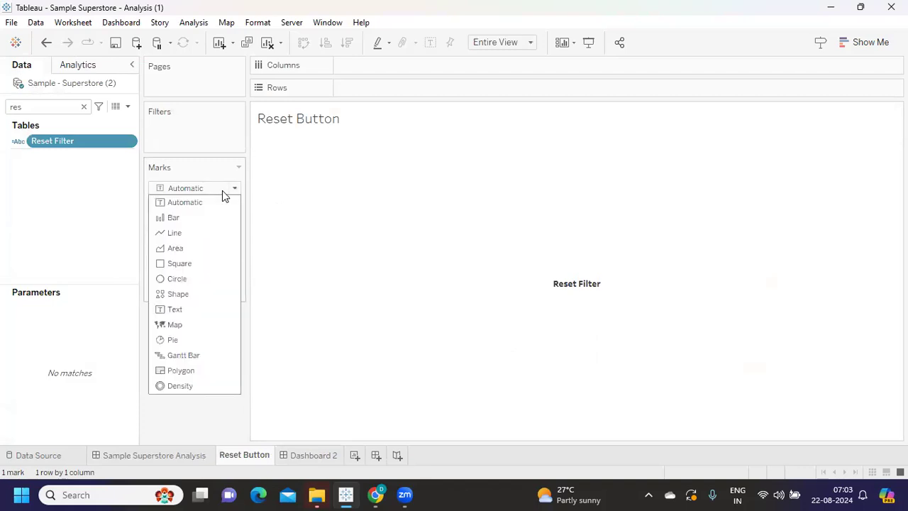
click(192, 300)
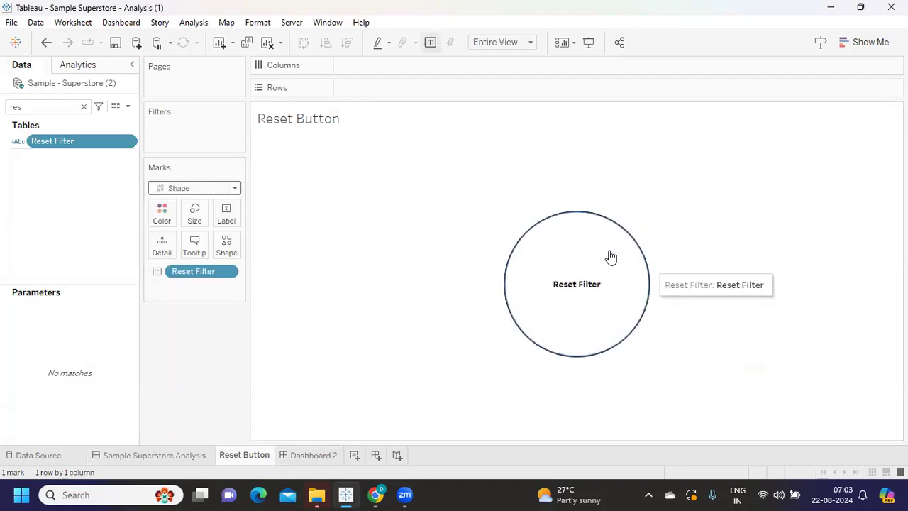
click(187, 194)
key(Escape)
key(ctrl+z)
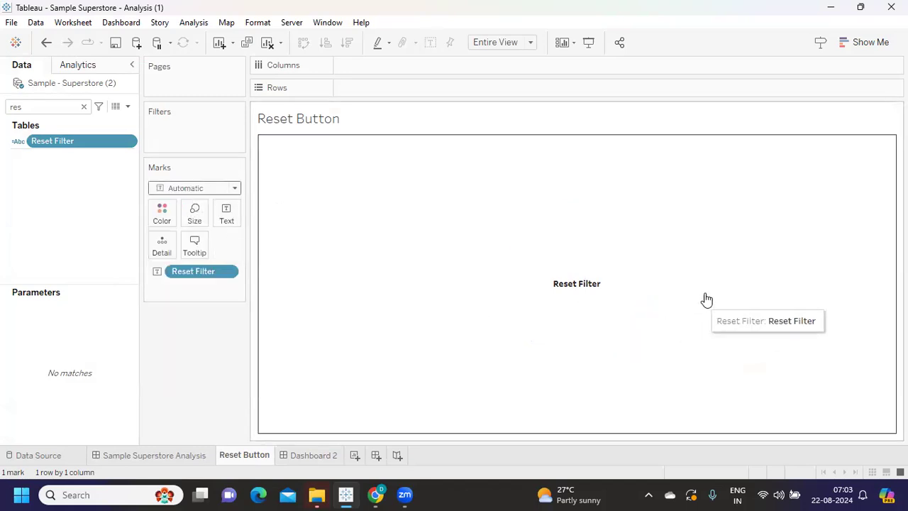
Return to the Sample Superstore Analysis dashboard, test the Reset Filter mark, and open the Dashboard menu
click(168, 458)
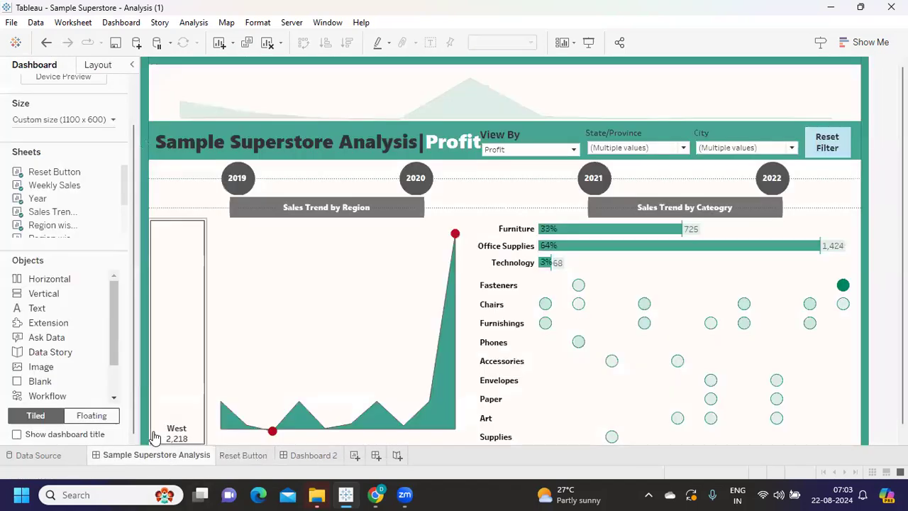
click(819, 154)
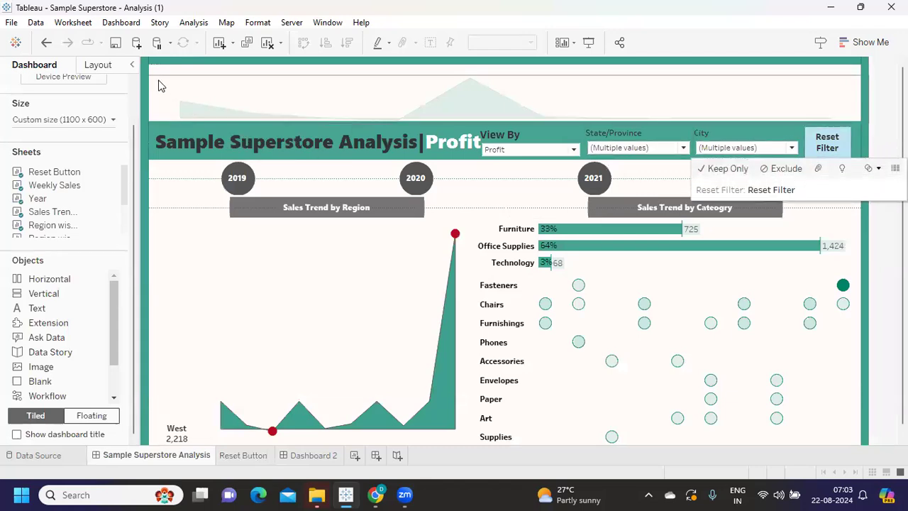
click(122, 23)
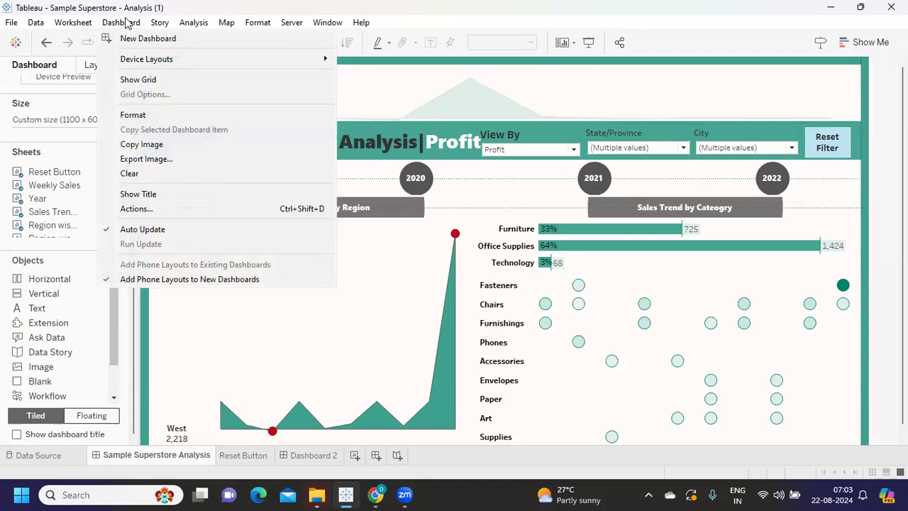
Open the empty Actions list and discard a trial Go to URL action
click(135, 207)
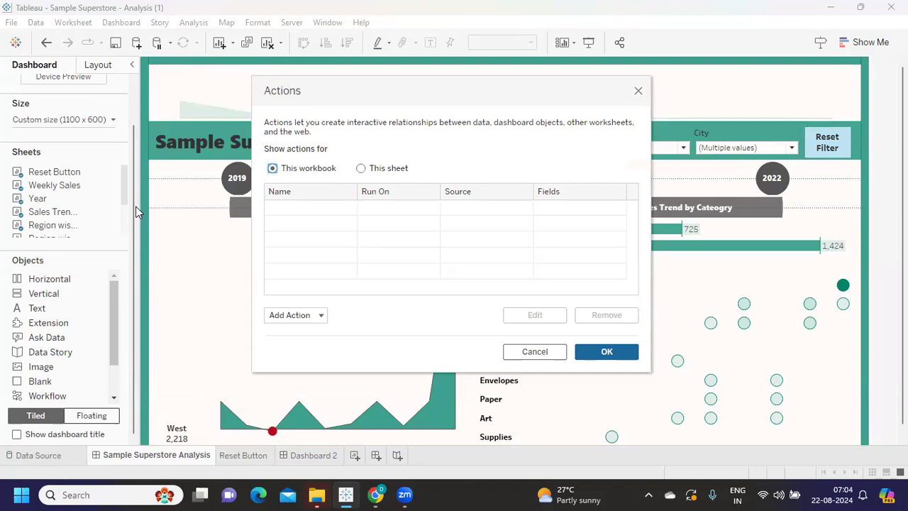
click(293, 317)
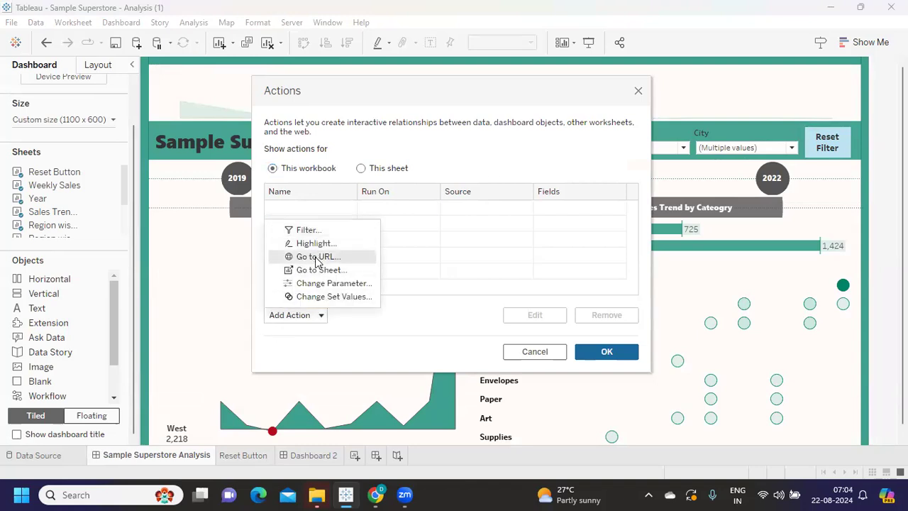
click(316, 259)
click(501, 384)
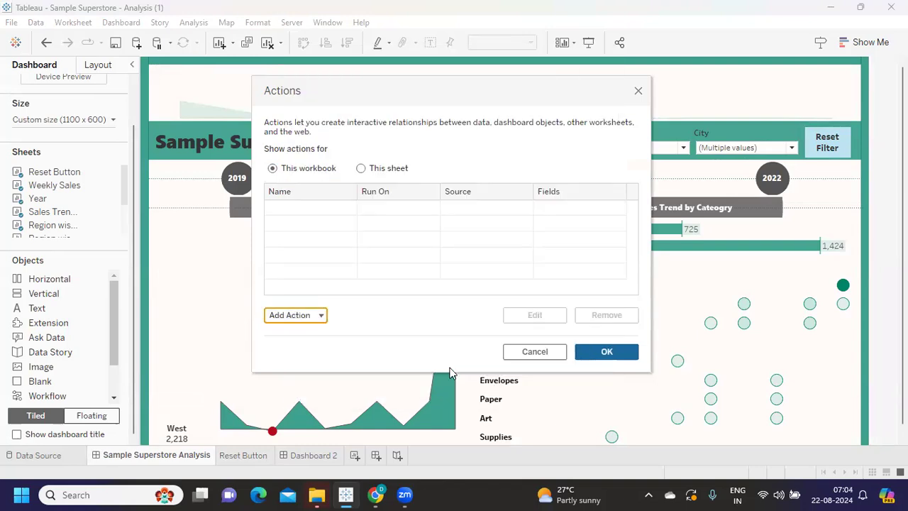
click(302, 316)
Add a filter action and uncheck every source sheet except Reset Button, from Cat wise Sales to Year
click(293, 234)
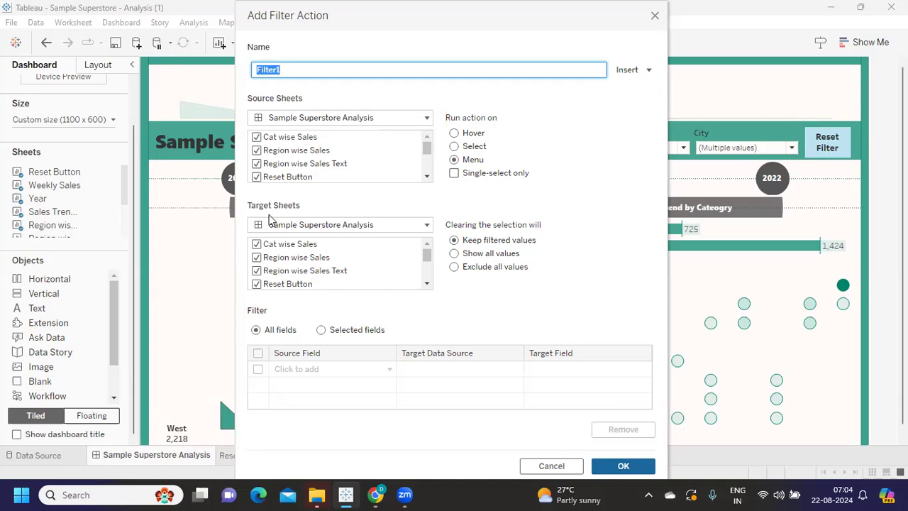
click(257, 138)
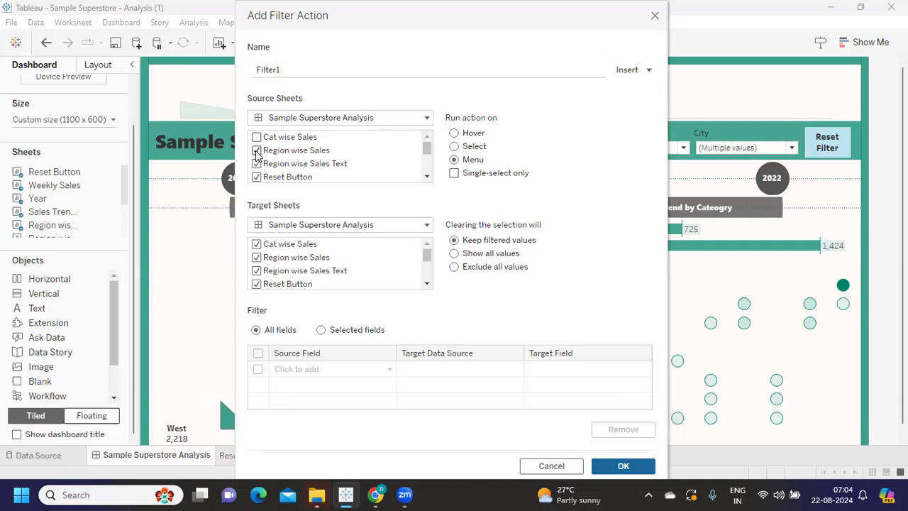
click(256, 150)
click(257, 164)
scroll(298, 176, down, 1)
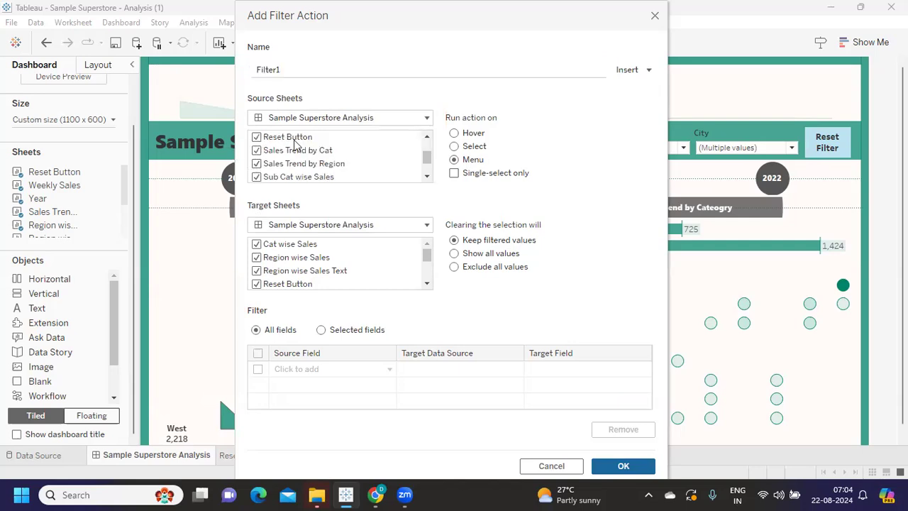
click(257, 163)
click(257, 177)
scroll(379, 172, down, 1)
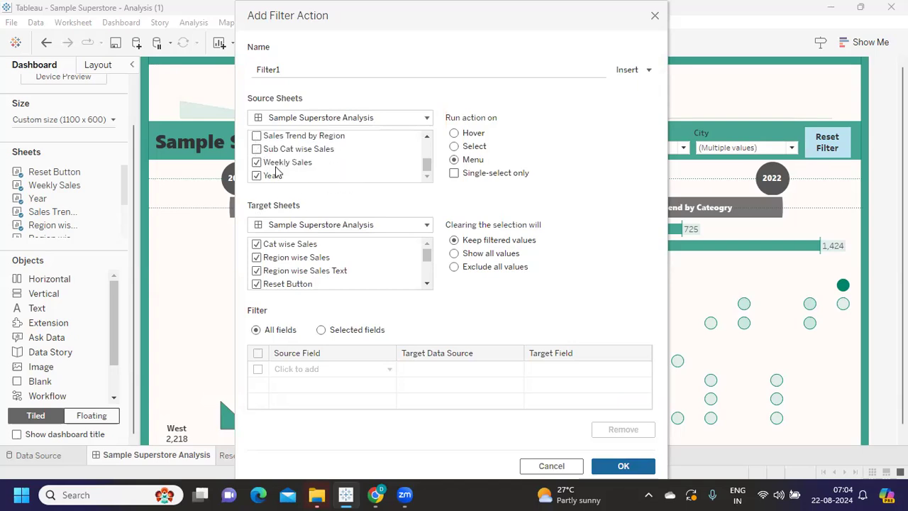
click(257, 163)
click(257, 176)
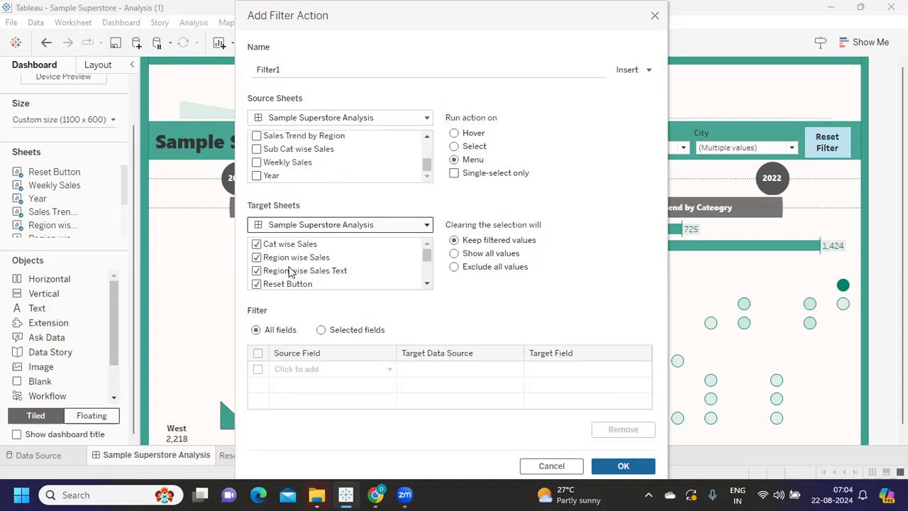
Remove Reset Button from the filter action's target sheets
click(257, 283)
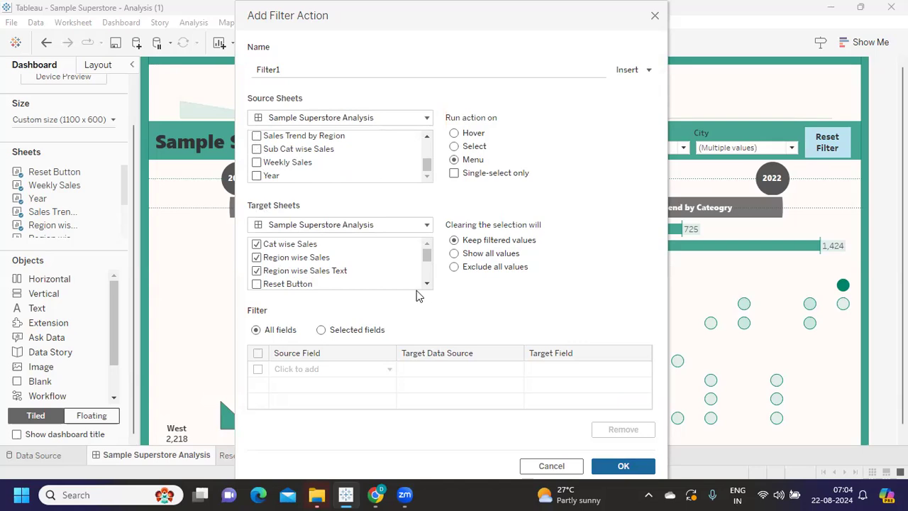
scroll(412, 274, down, 1)
scroll(409, 274, down, 1)
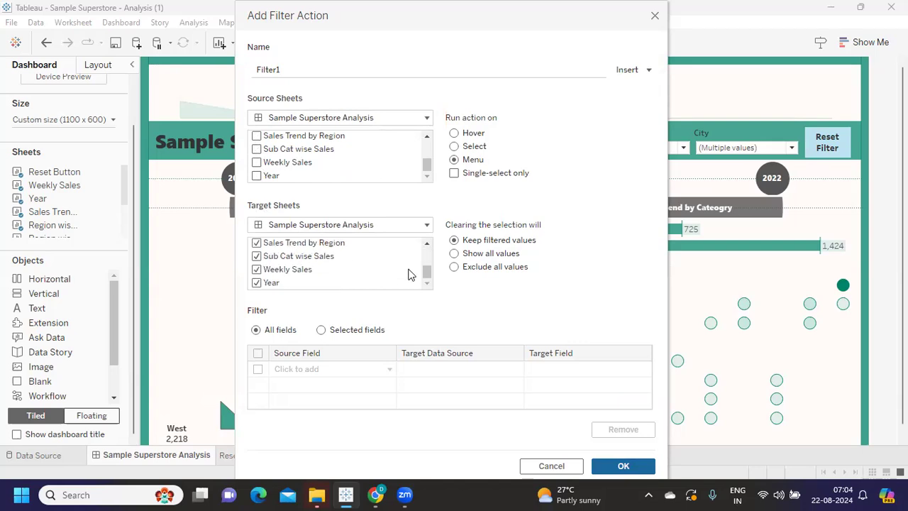
scroll(409, 274, up, 2)
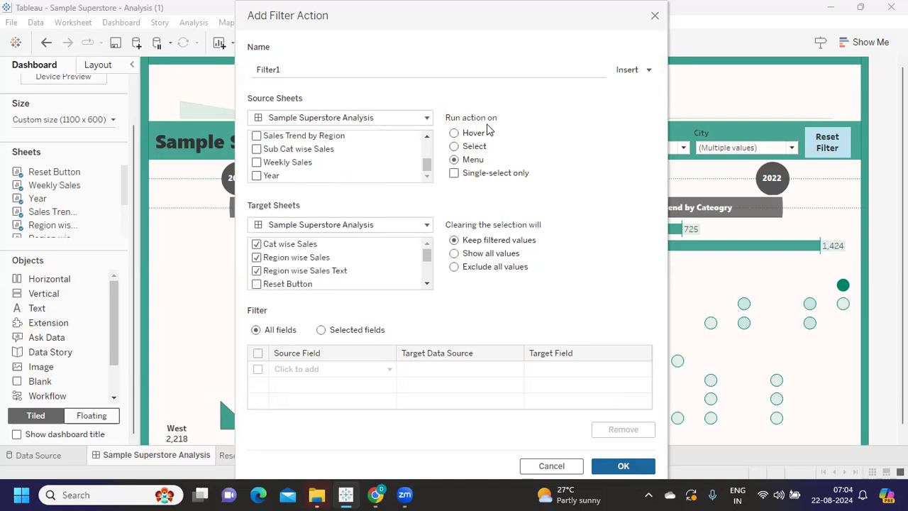
Run the action on single selects, show all values when cleared, and filter on selected fields
click(454, 146)
click(454, 173)
click(454, 253)
click(320, 330)
Add Category, Sub-Category and Order Date as the action's filter fields
click(300, 375)
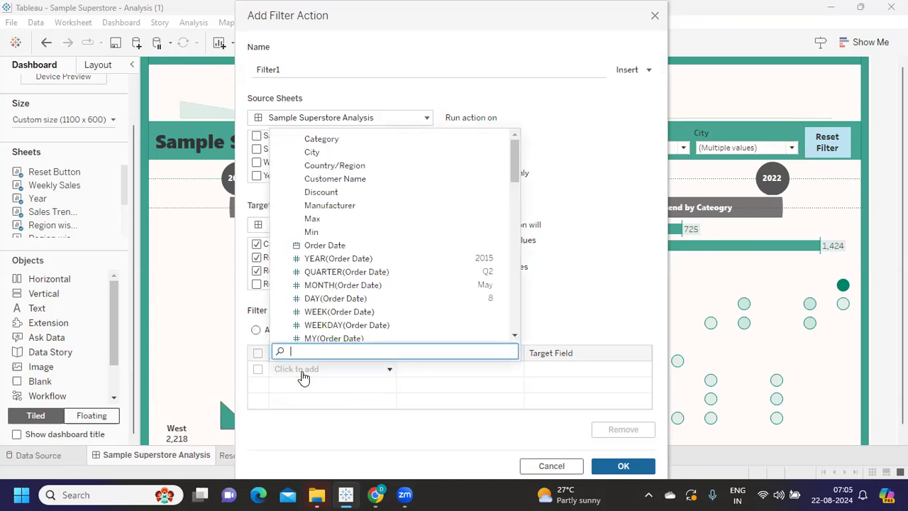
click(343, 141)
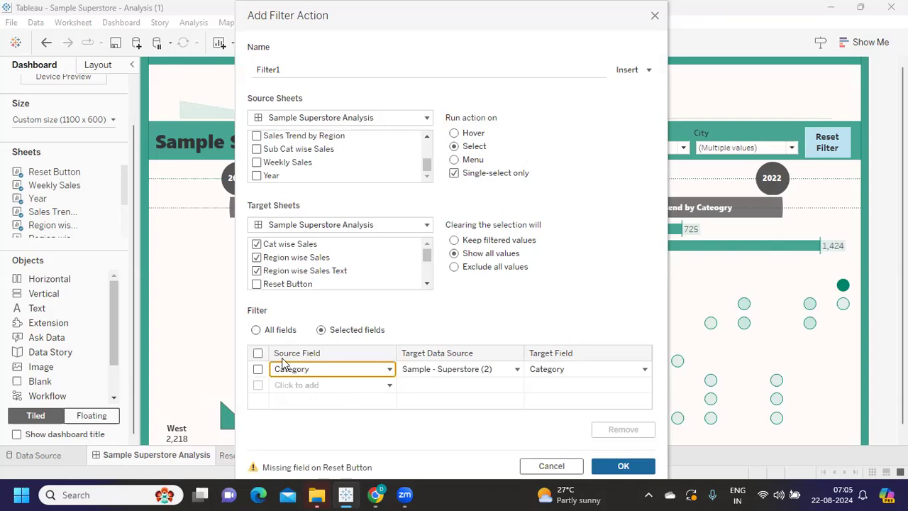
click(290, 385)
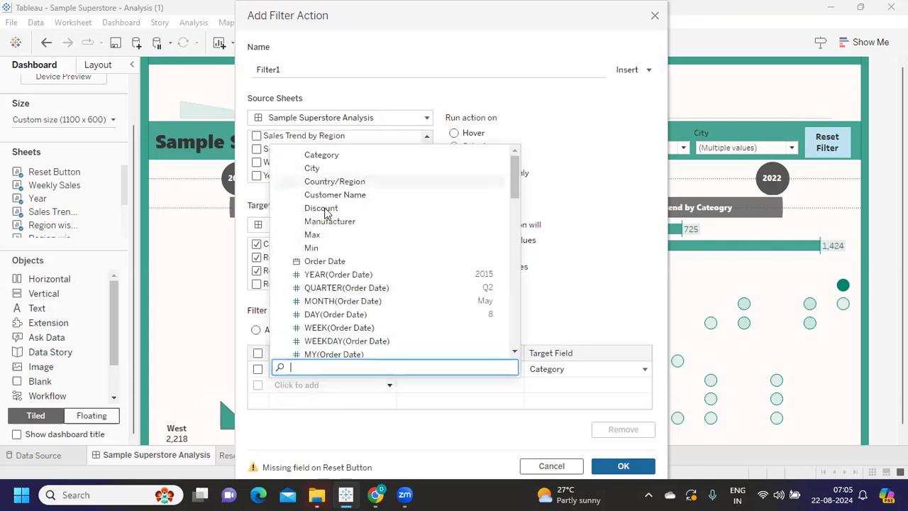
text(su)
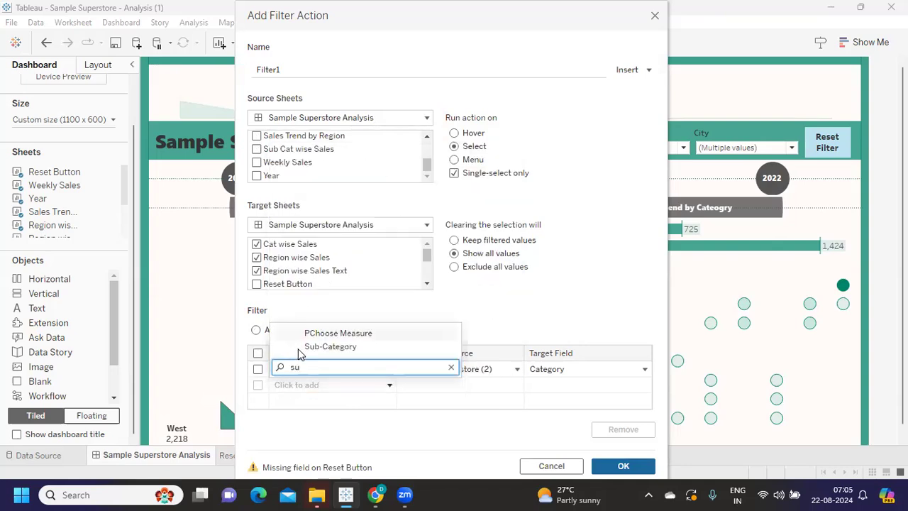
click(321, 290)
click(294, 401)
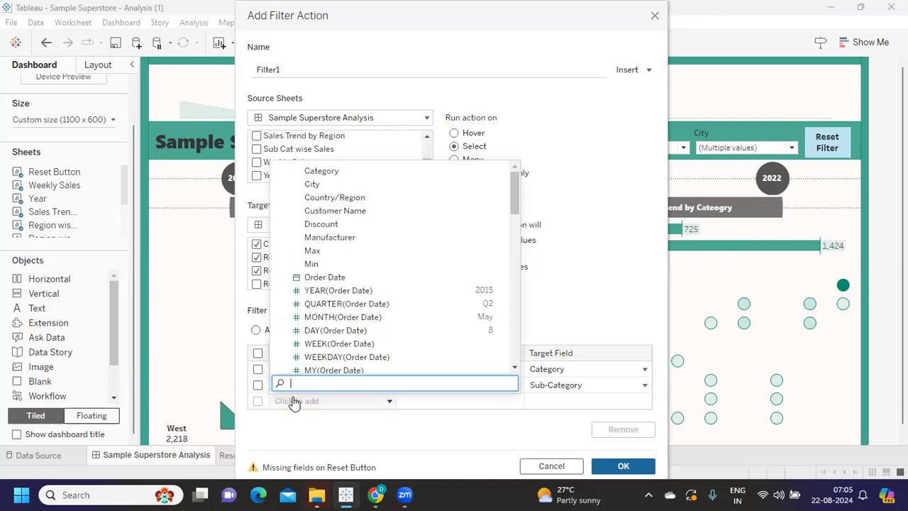
text(or)
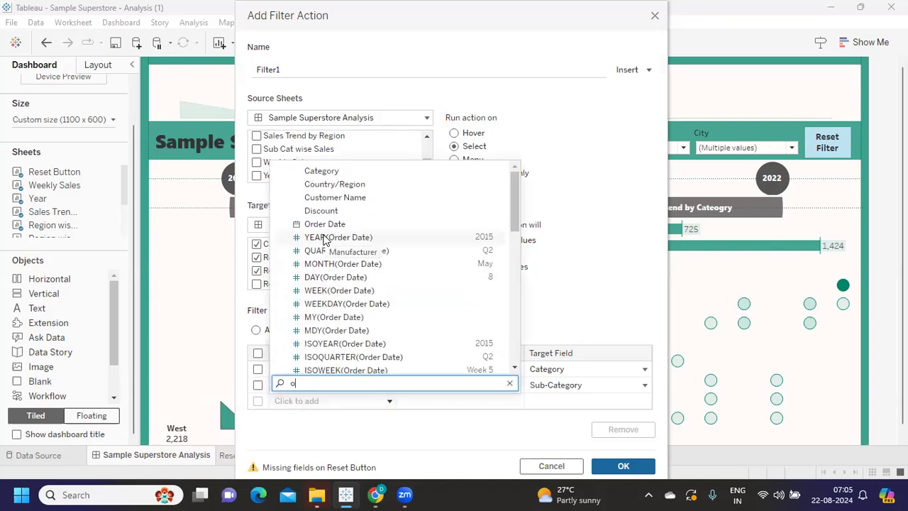
click(335, 184)
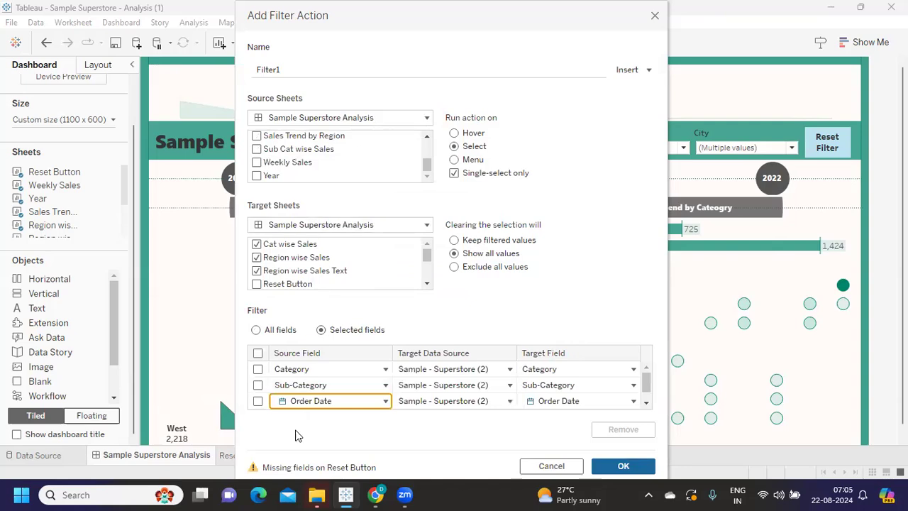
Add State/Province and City as filter fields and confirm the Filter1 action
scroll(457, 374, down, 1)
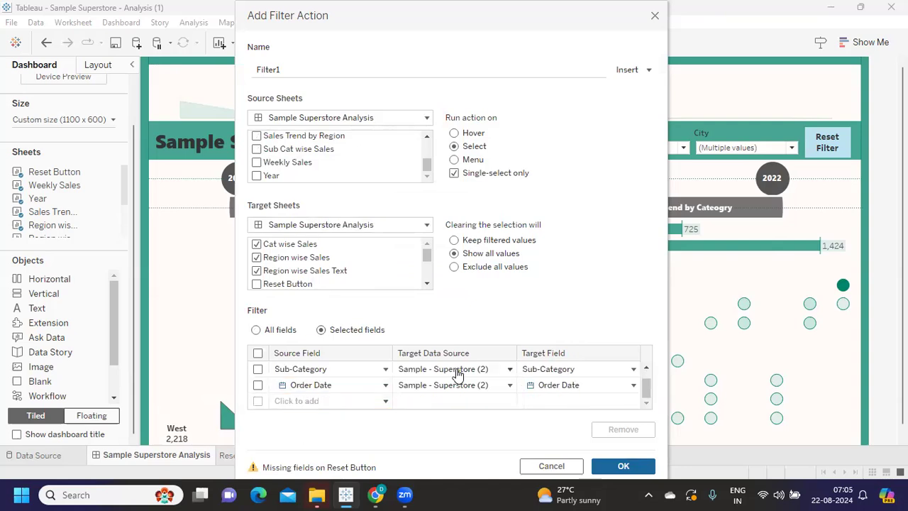
click(308, 402)
text(st)
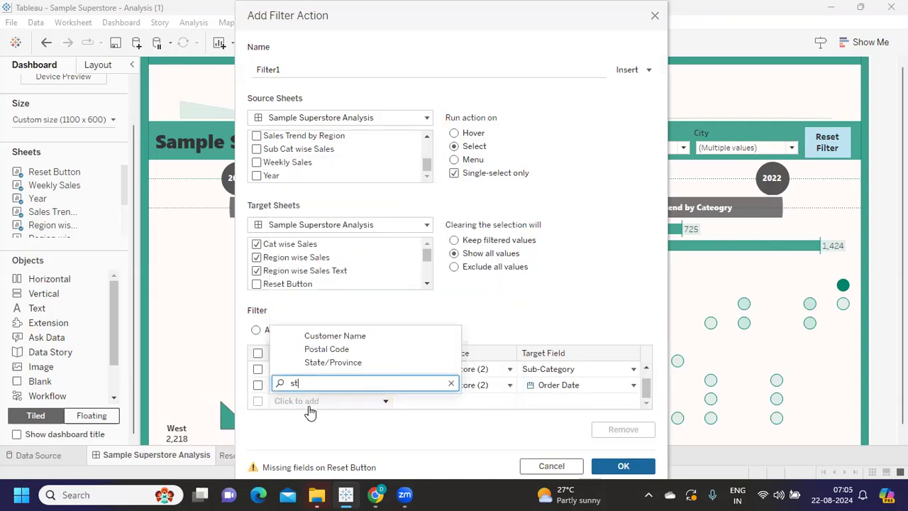
click(344, 364)
scroll(310, 408, down, 1)
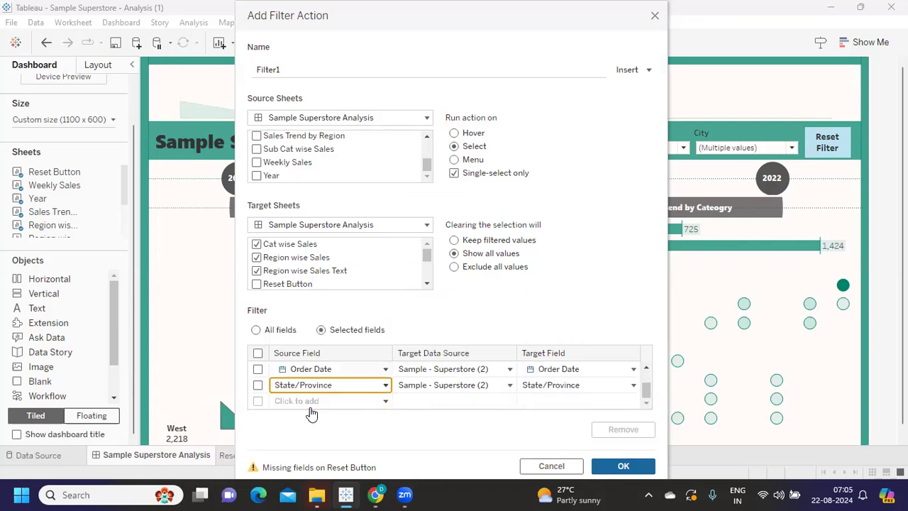
click(310, 402)
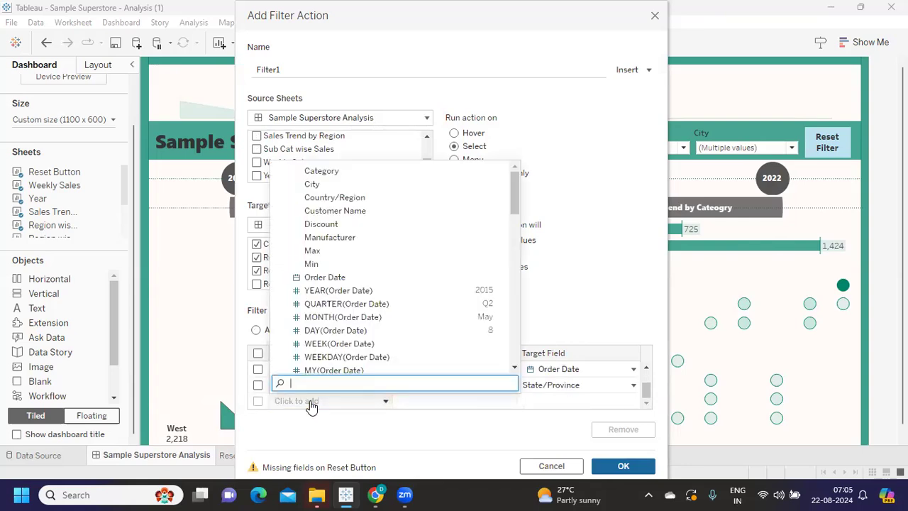
text(ci)
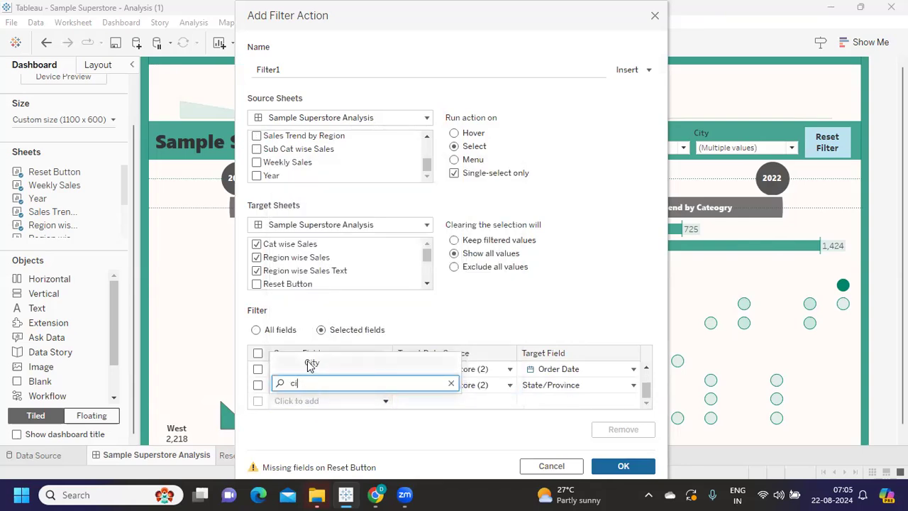
click(310, 363)
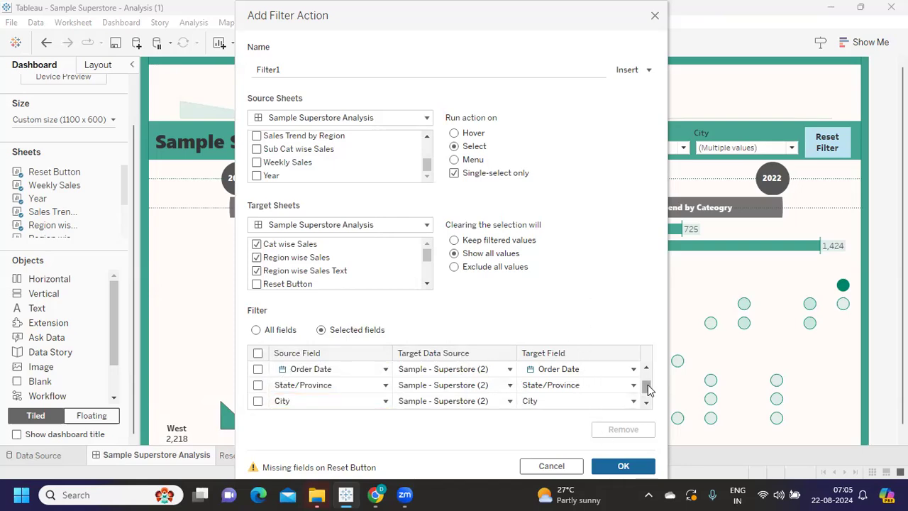
scroll(648, 388, down, 1)
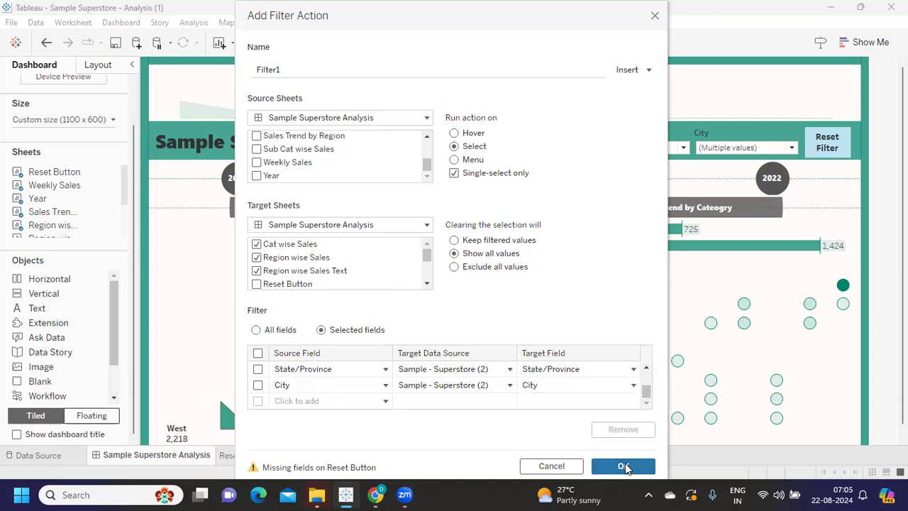
click(624, 467)
Close the Actions dialog and narrow State/Province to Alberta only
click(610, 354)
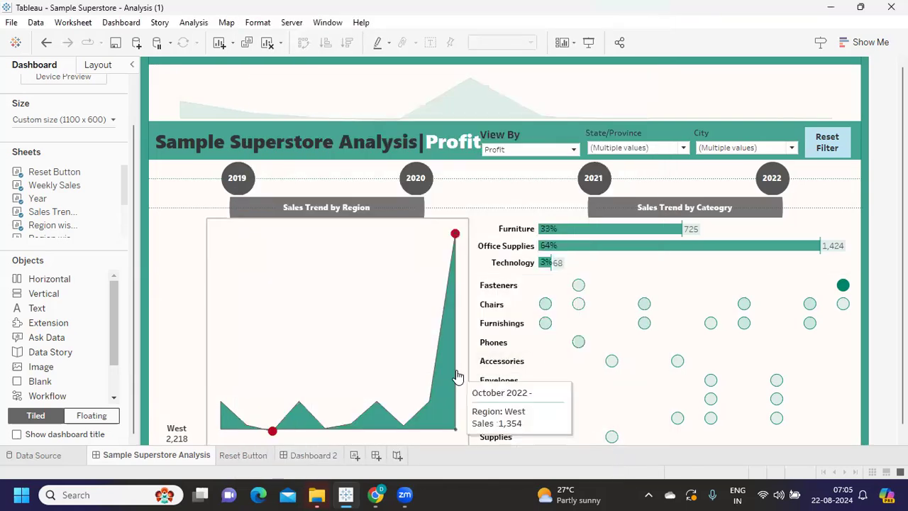
click(618, 151)
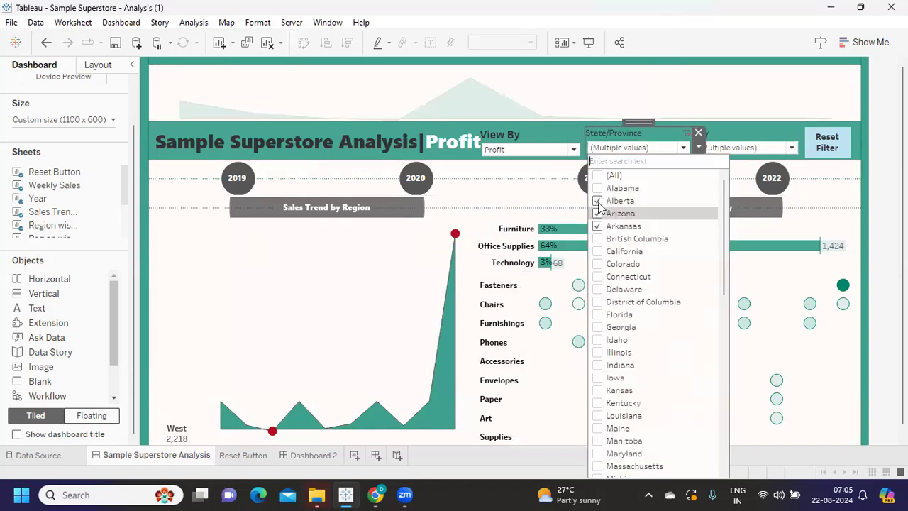
click(597, 225)
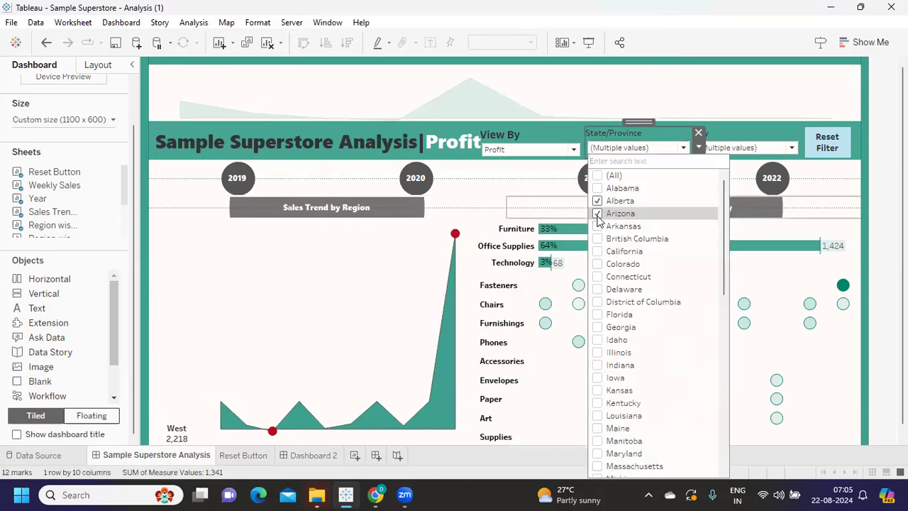
click(597, 213)
Add Edmonton to the City filter, then use Reset Filter to return both filters to (All)
click(740, 147)
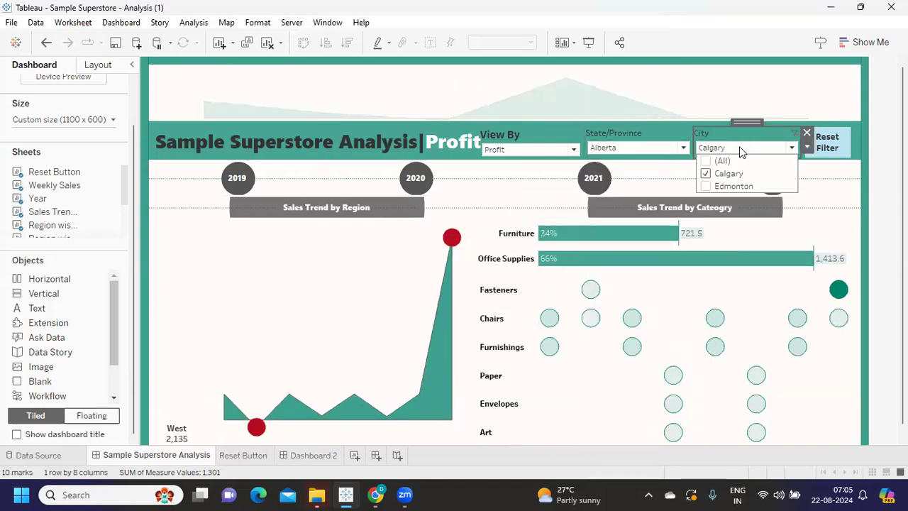
click(706, 186)
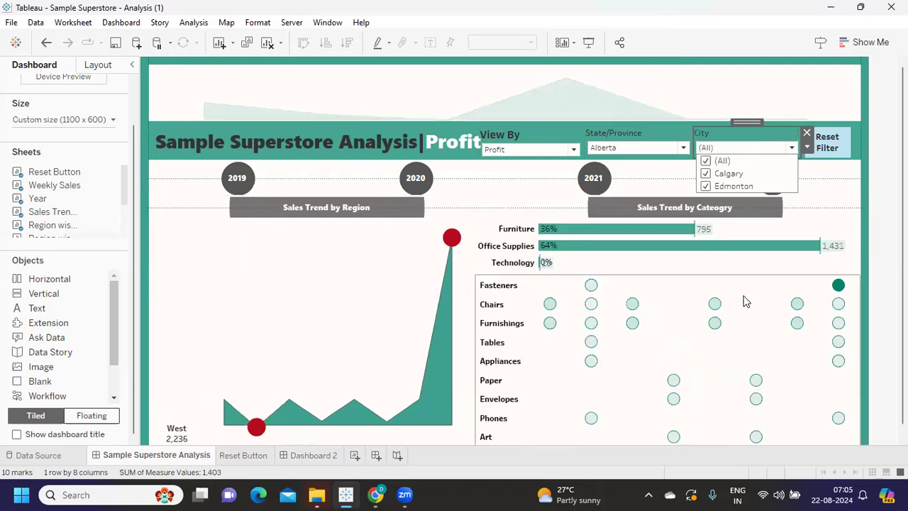
click(851, 208)
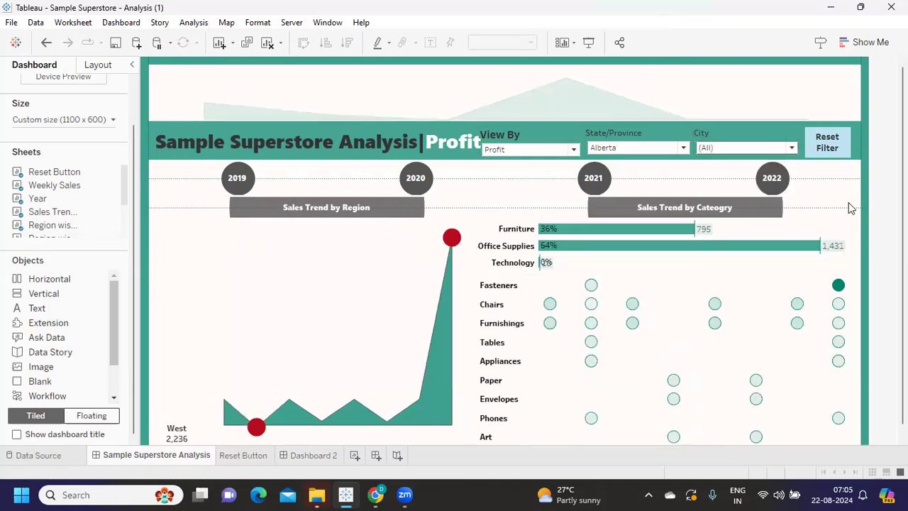
click(830, 144)
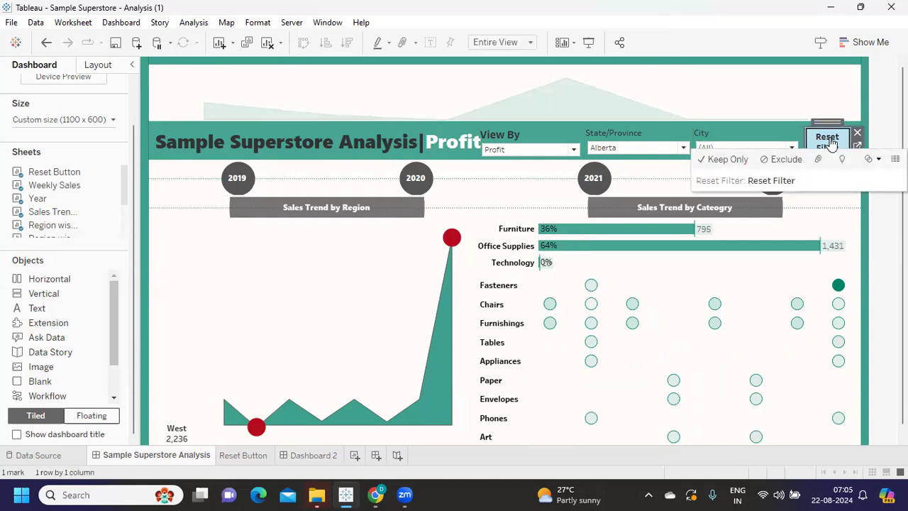
click(617, 148)
scroll(625, 383, down, 5)
scroll(646, 356, up, 5)
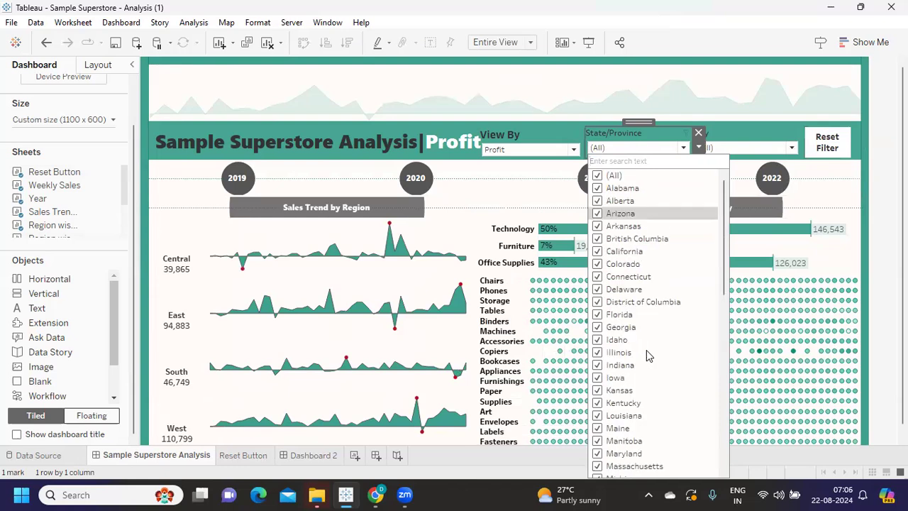
click(747, 149)
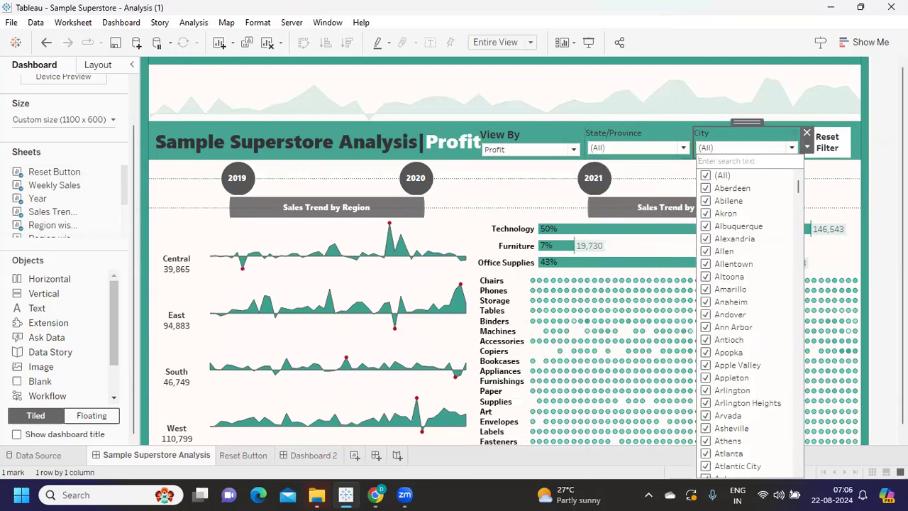
click(532, 149)
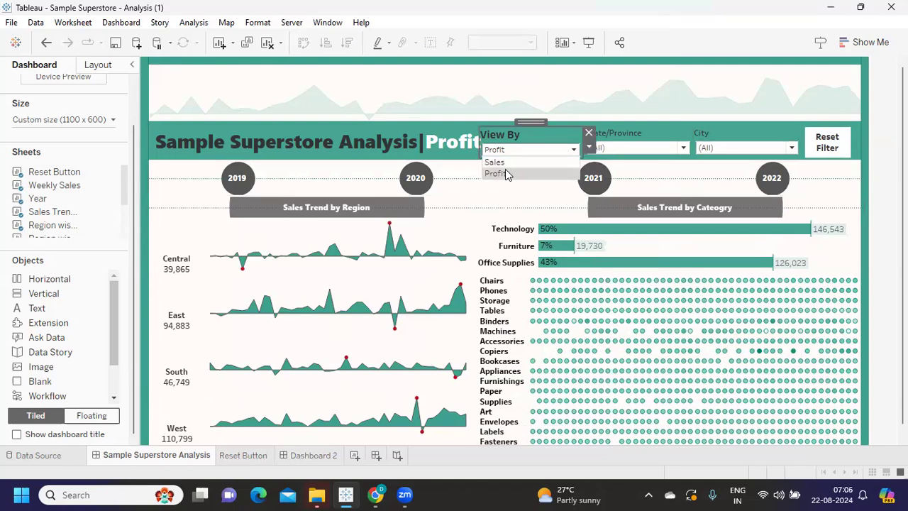
click(502, 162)
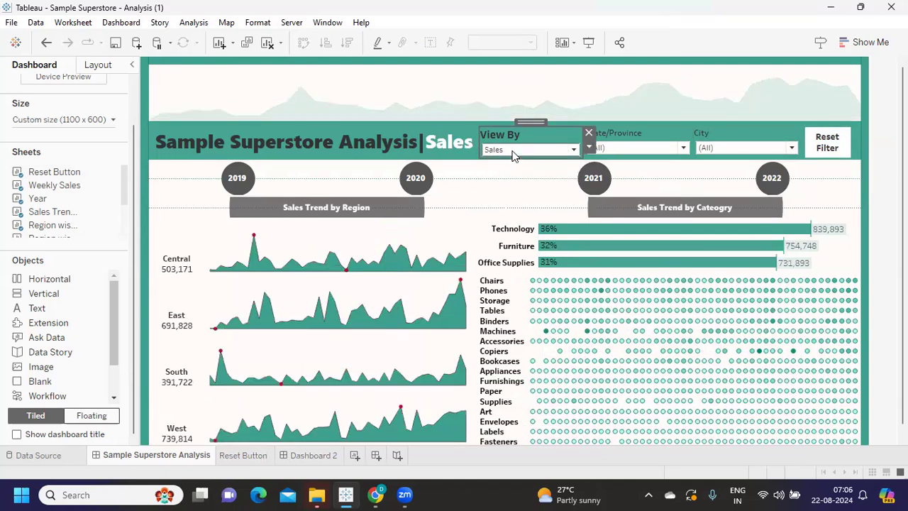
click(512, 152)
click(507, 173)
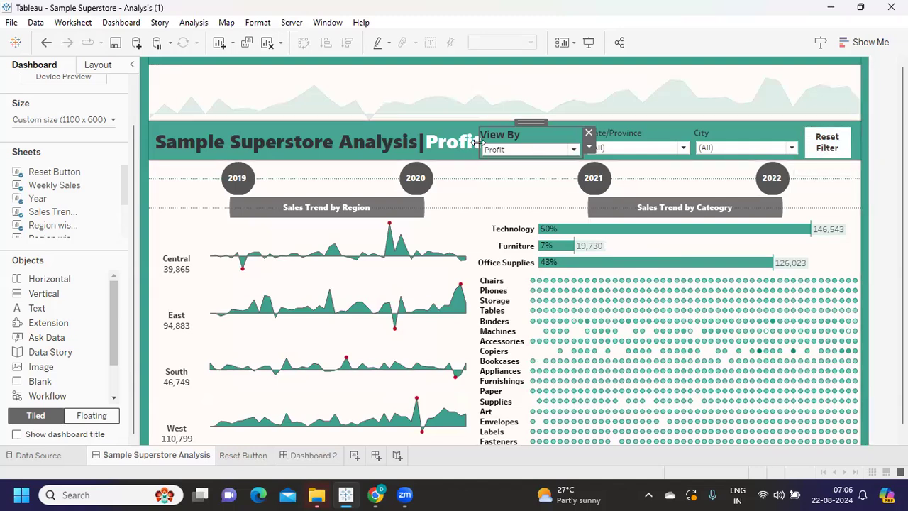
Filter State/Province to Alberta and Arizona only
click(621, 149)
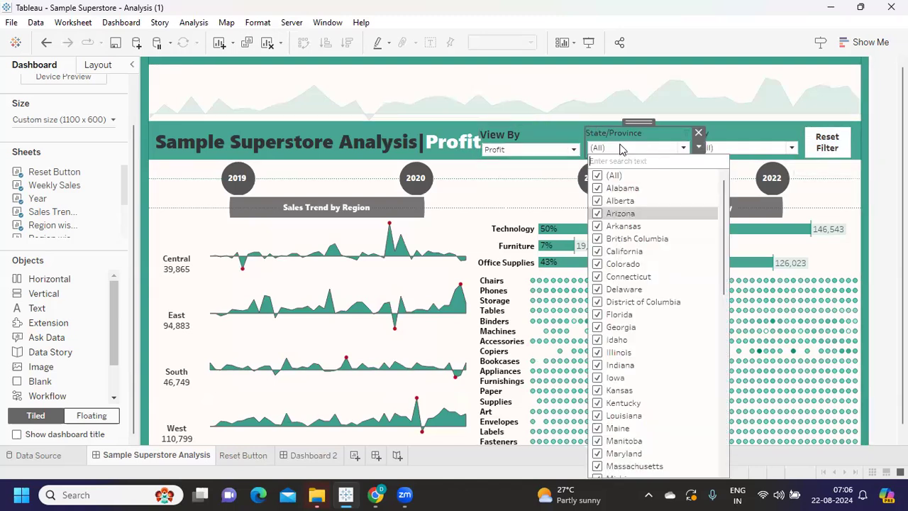
click(598, 177)
click(598, 201)
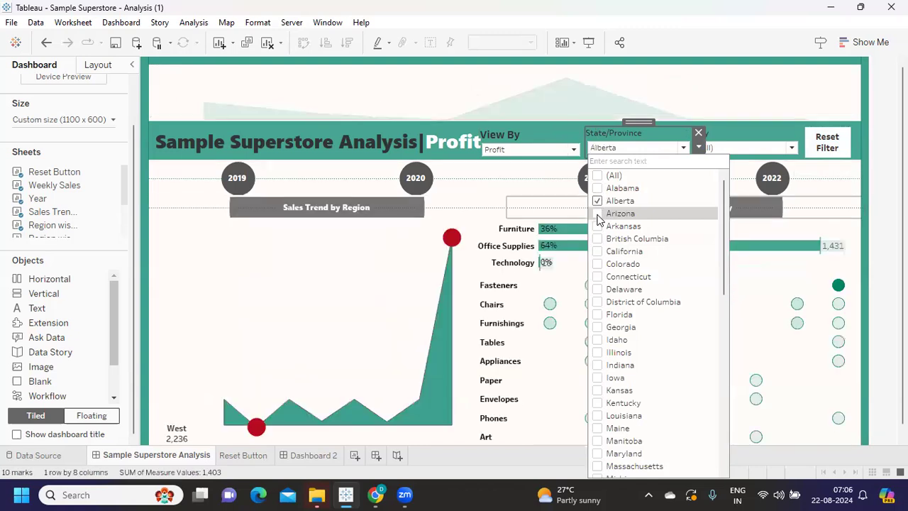
click(597, 213)
click(747, 149)
Limit City to Avondale and Bullhead City, then use Reset Filter to restore both to (All)
click(747, 149)
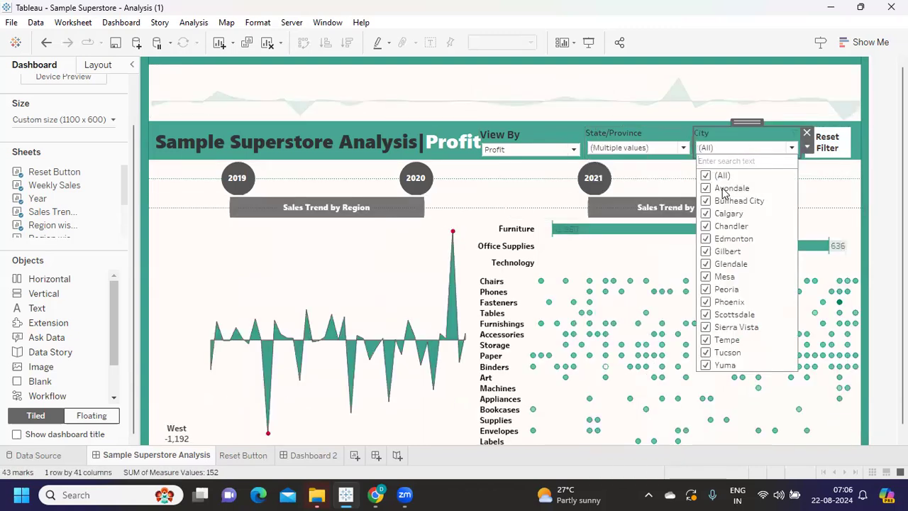
click(706, 175)
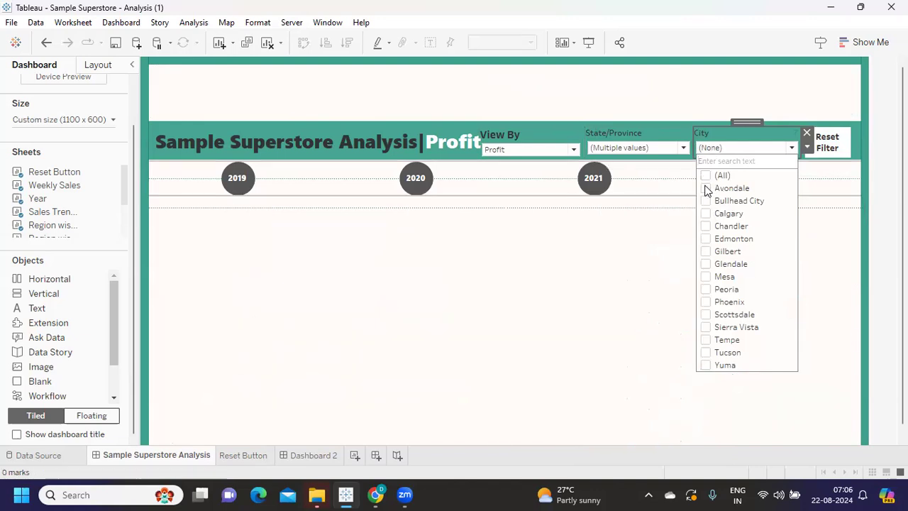
click(706, 188)
click(705, 201)
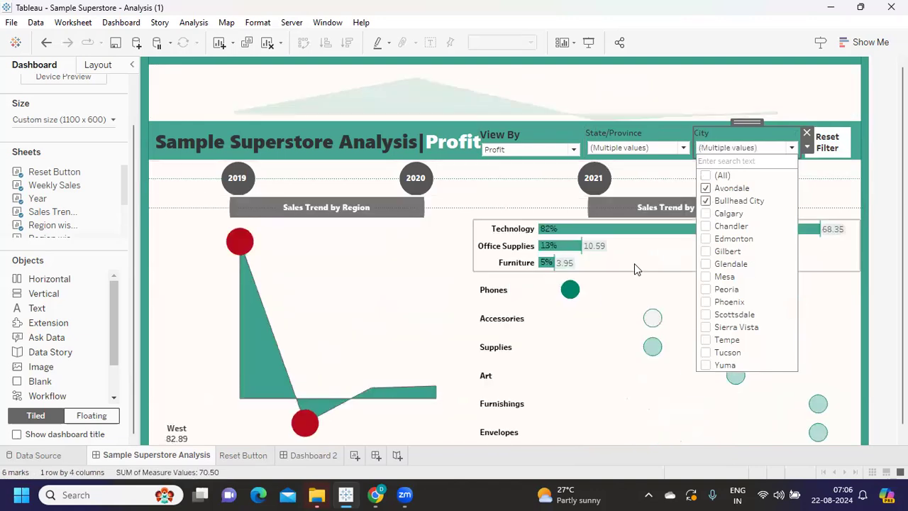
click(825, 143)
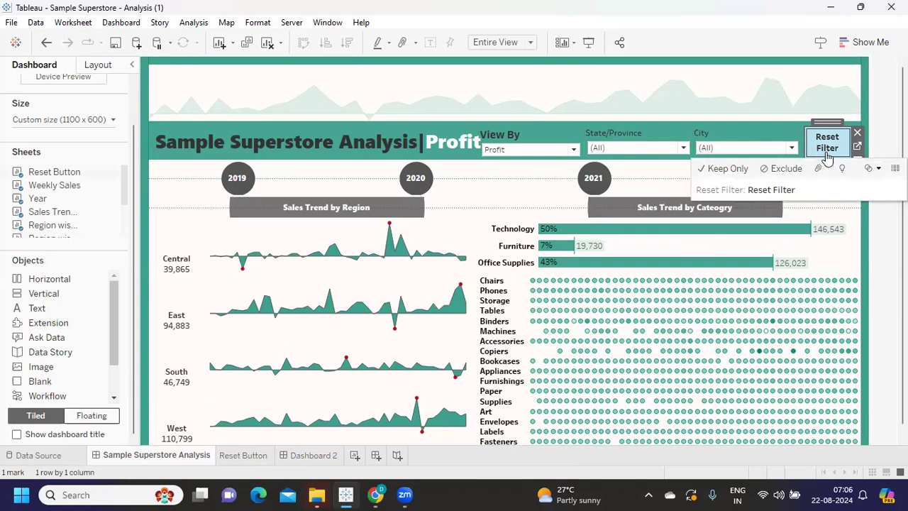
click(827, 154)
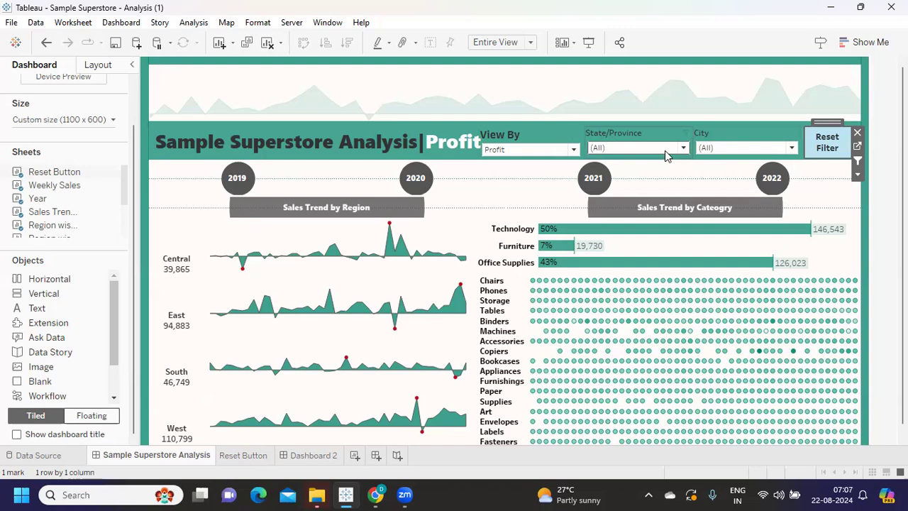
click(827, 147)
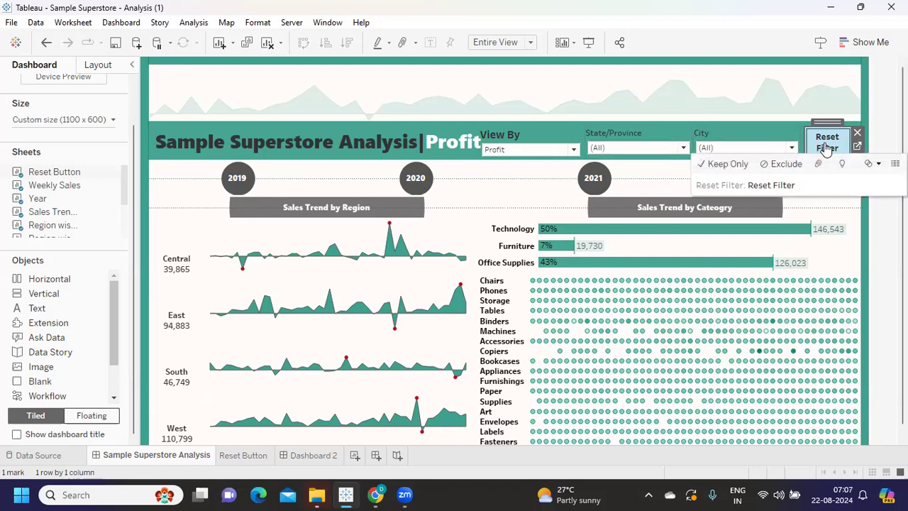